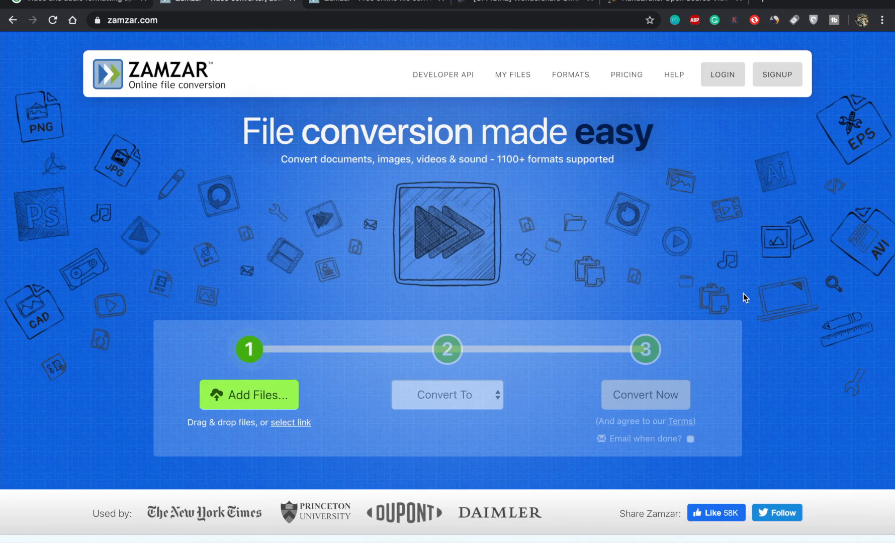
Review the Zamzar home page and highlight the FAQ passage about the 2 GB upload size for account holders
scroll(744, 295, down, 15)
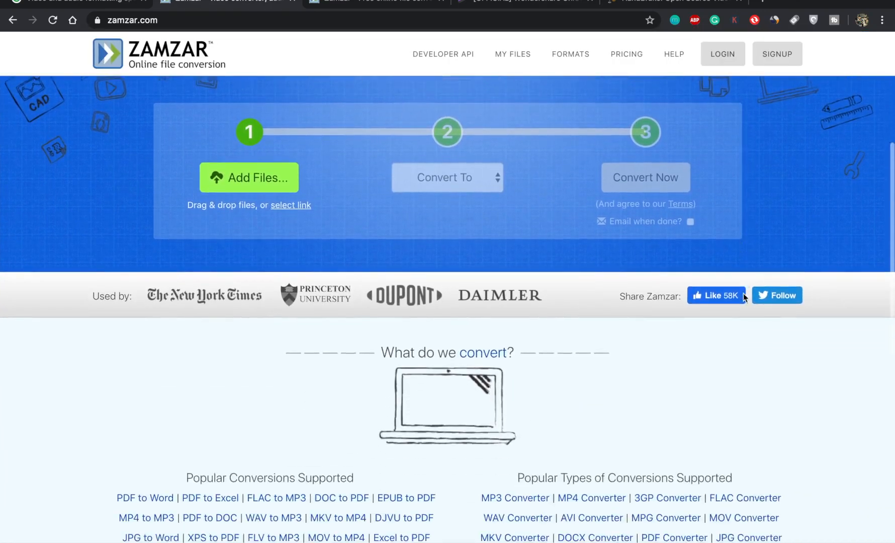
scroll(744, 294, up, 15)
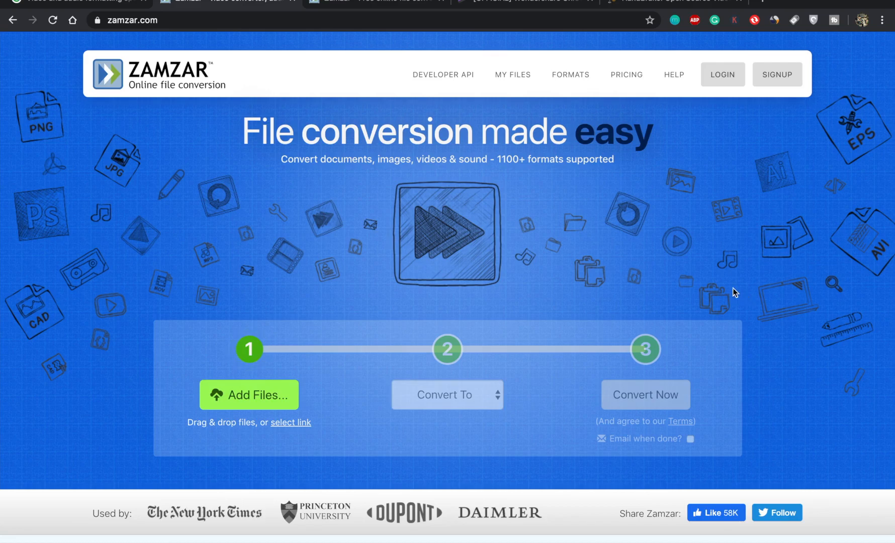
click(373, 6)
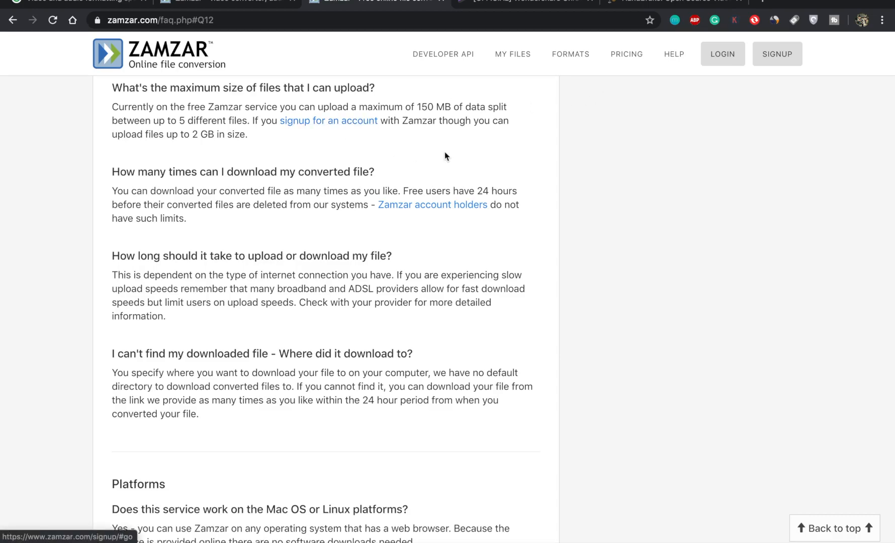
drag(253, 120, 344, 142)
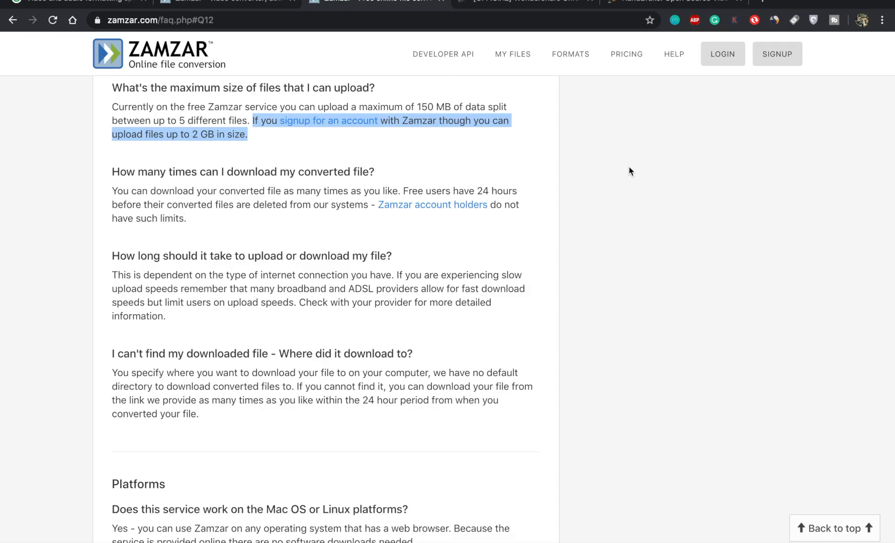
click(14, 20)
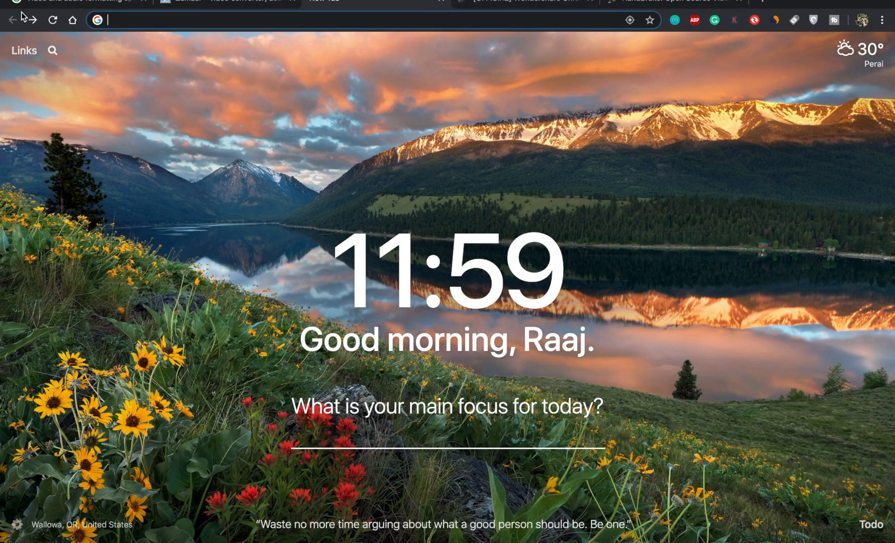
click(33, 20)
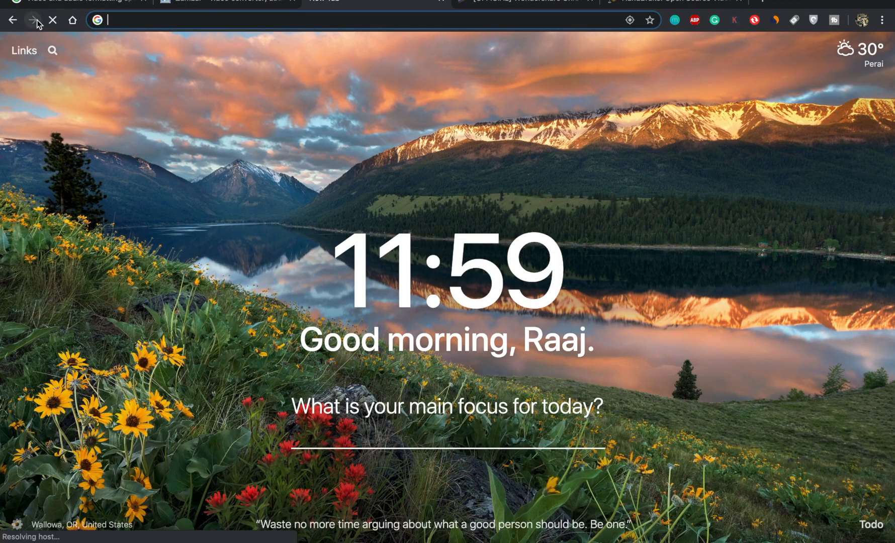
Switch to the Wondershare UniConverter website and look over its product overview
click(526, 6)
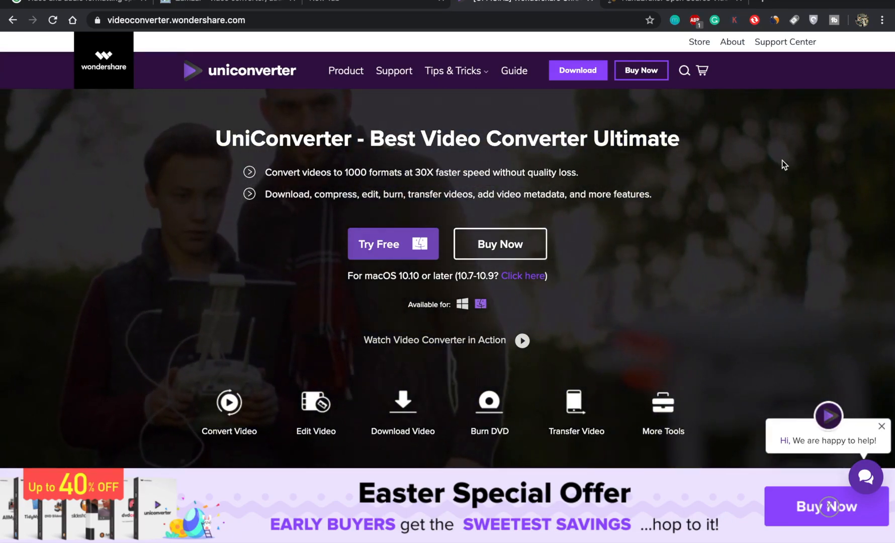
scroll(782, 159, down, 1)
scroll(782, 165, up, 1)
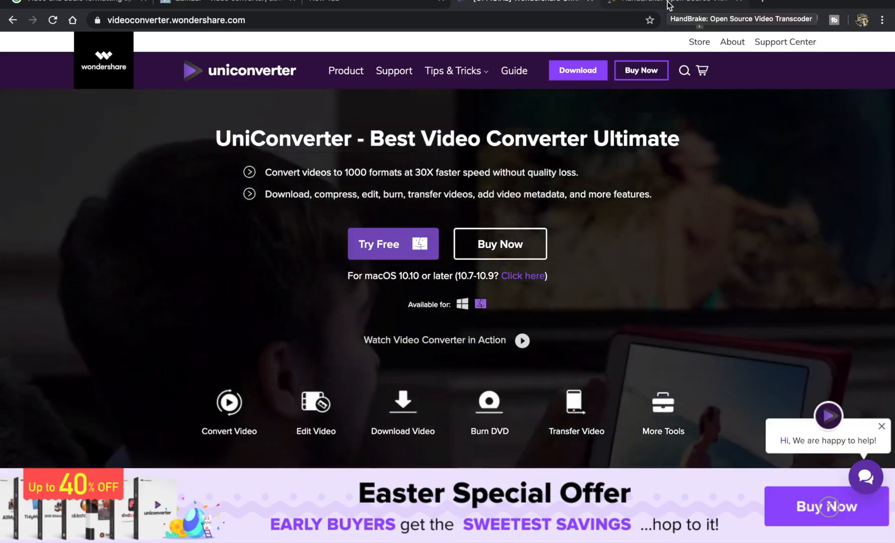
Switch to the HandBrake website and highlight "Free and Open Source" in its list of reasons
click(669, 5)
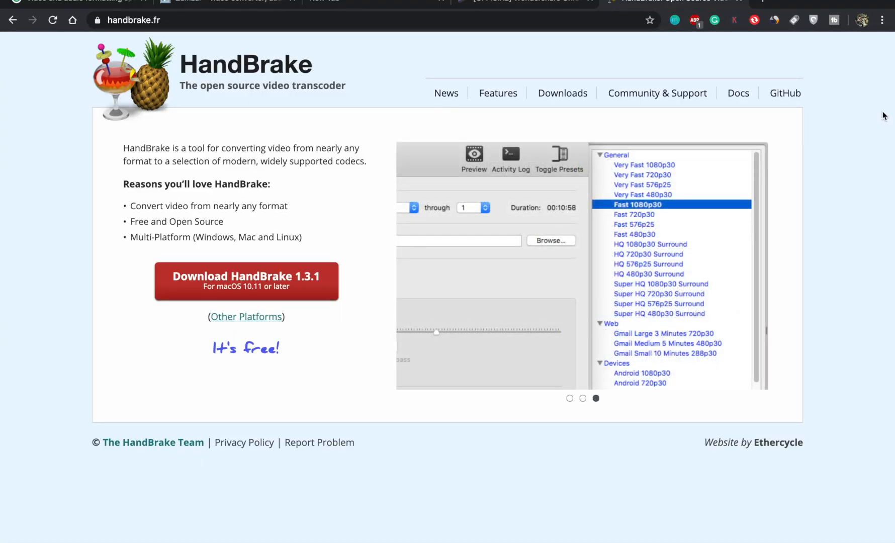
click(264, 21)
click(263, 21)
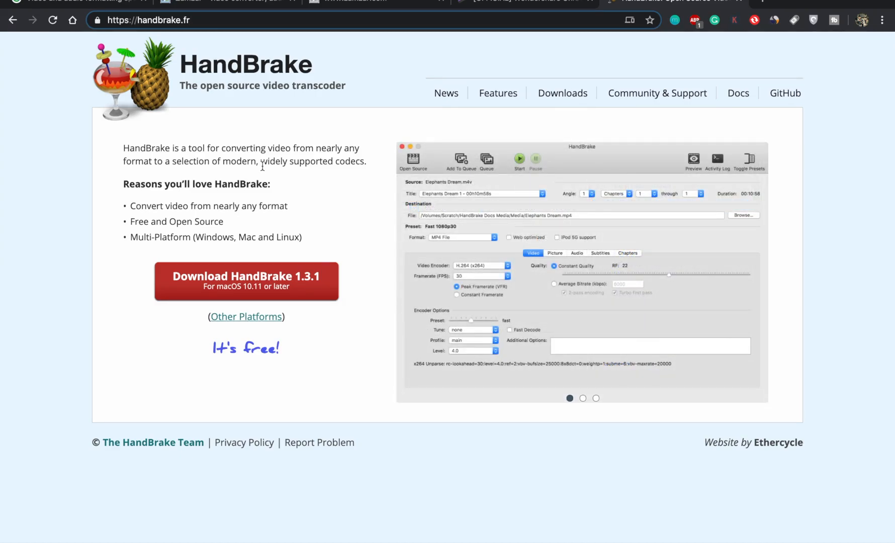
drag(140, 222, 247, 226)
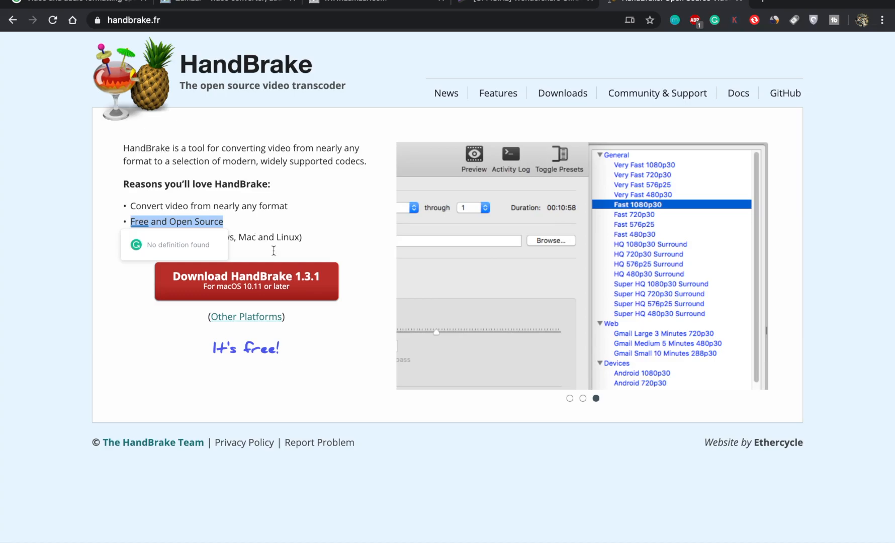
click(339, 260)
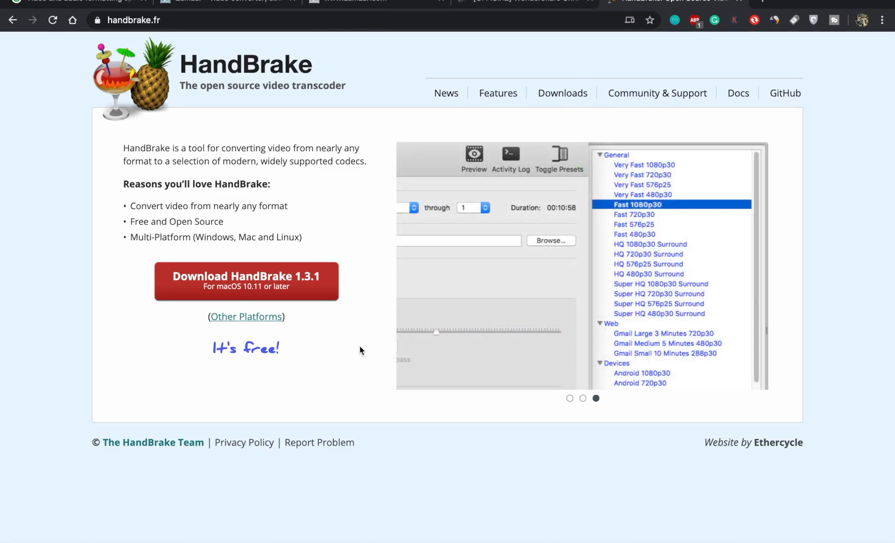
Launch the HandBrake application from the installed Mac apps
key(F4)
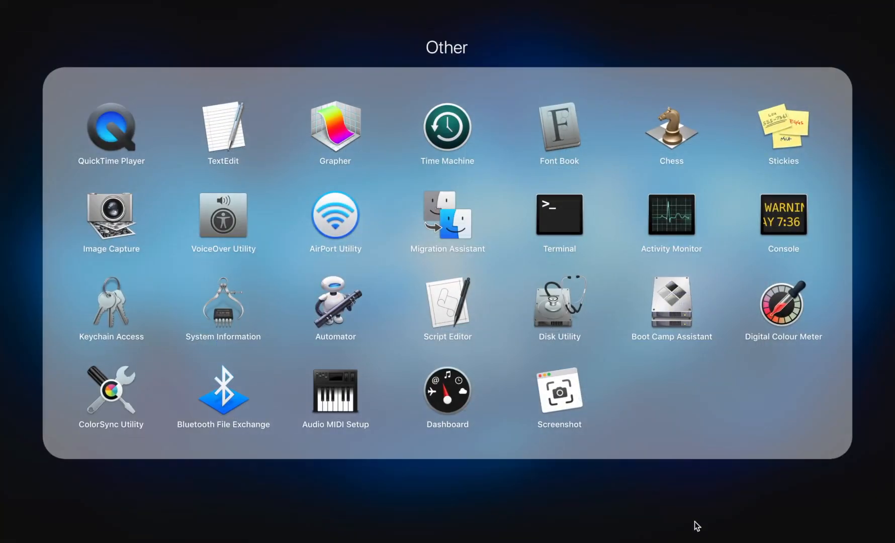
click(695, 523)
scroll(784, 295, right, 3)
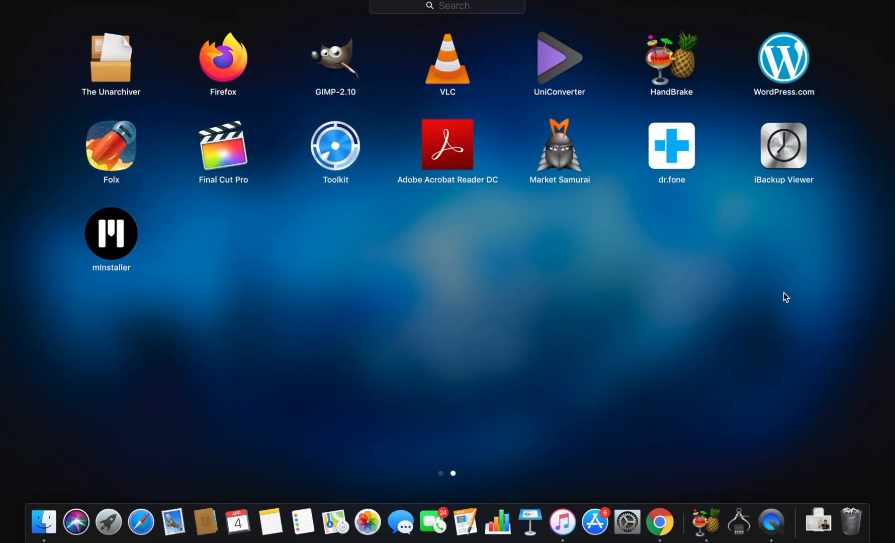
click(670, 70)
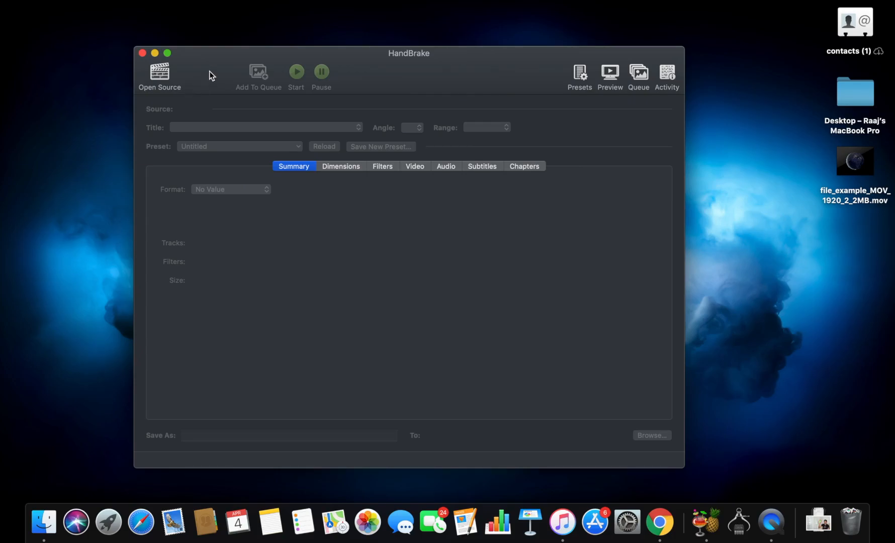
Load file_example_MOV_1920_2_2MB.mov from the Desktop folder as the source video
click(160, 76)
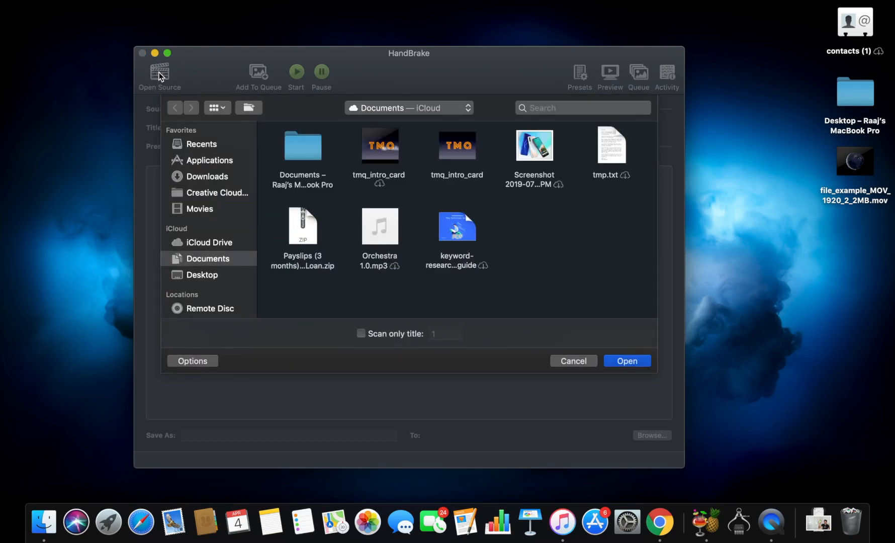
click(216, 274)
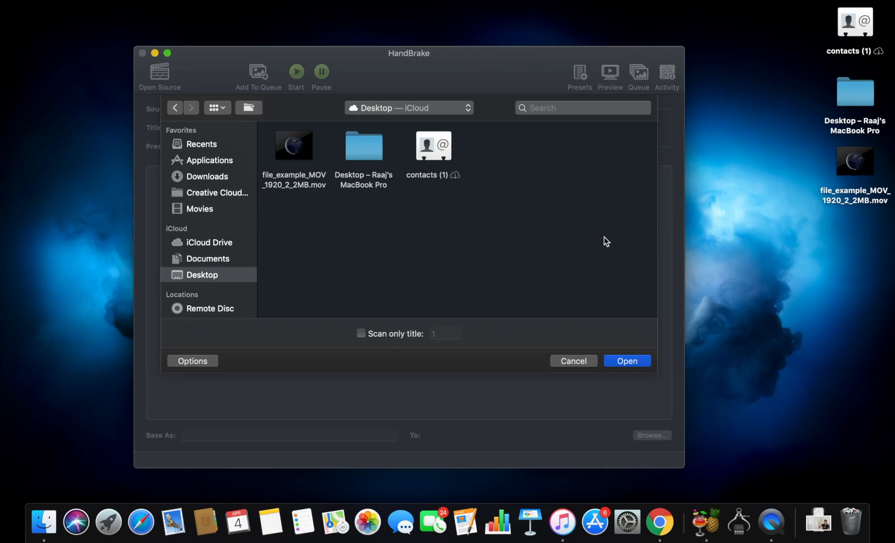
click(289, 181)
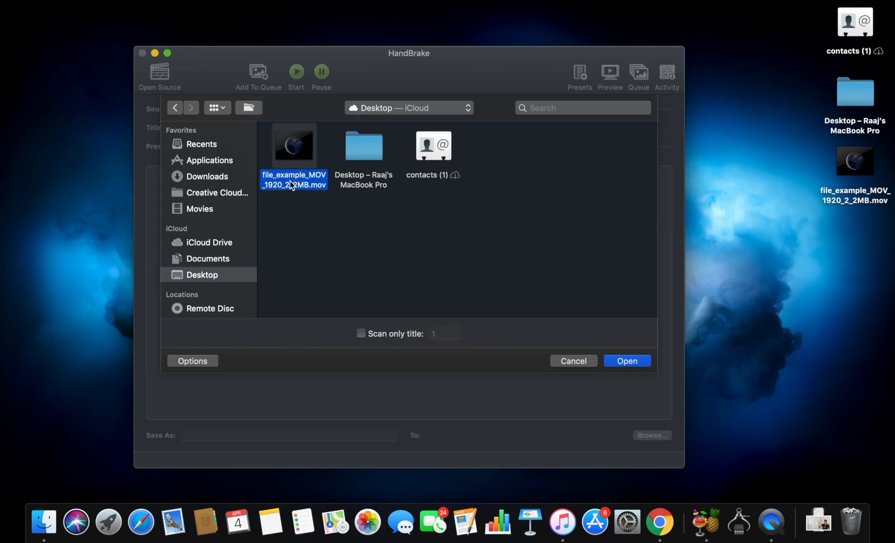
click(625, 361)
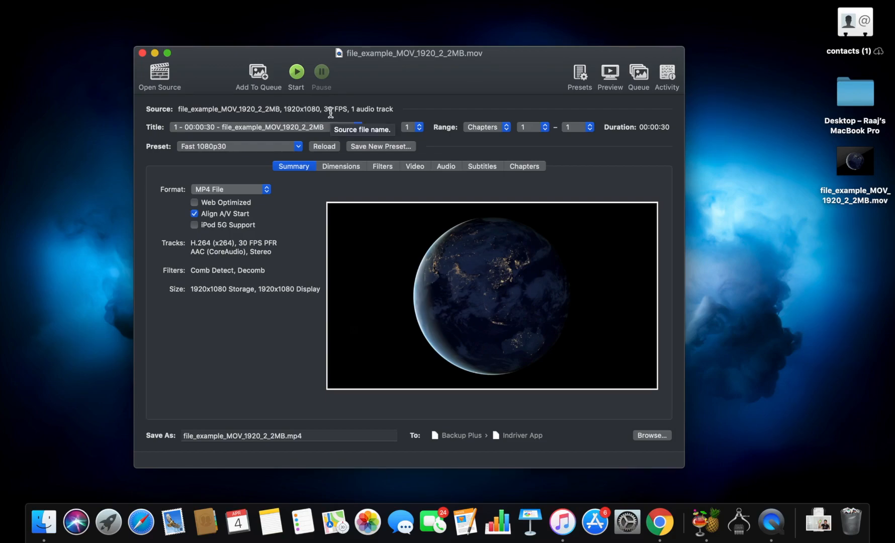
Examine the available conversion presets, from General, Web and Devices through to the Production group
click(582, 73)
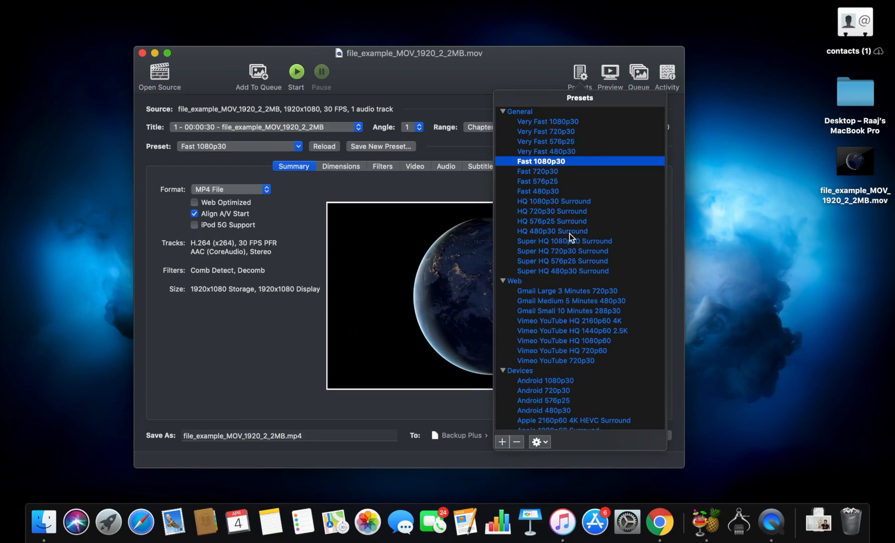
mouse_move(574, 236)
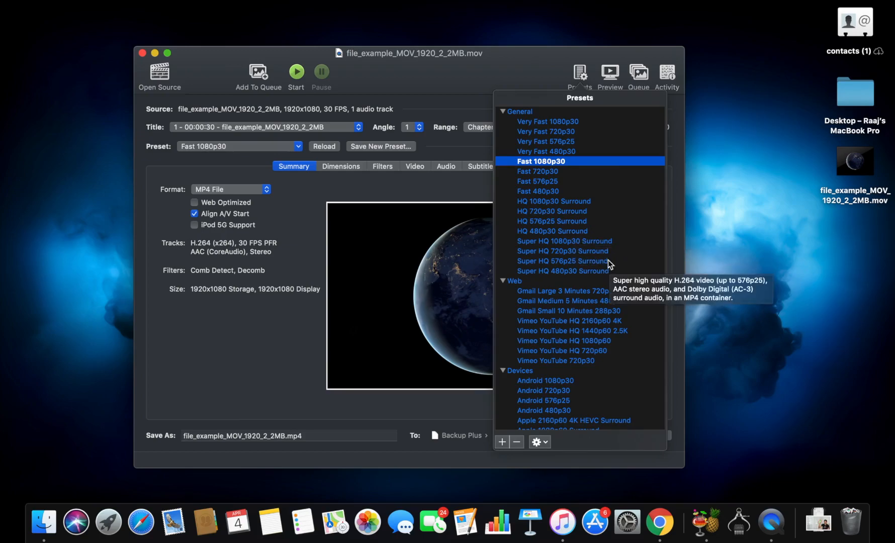
scroll(614, 236, down, 5)
scroll(614, 236, down, 2)
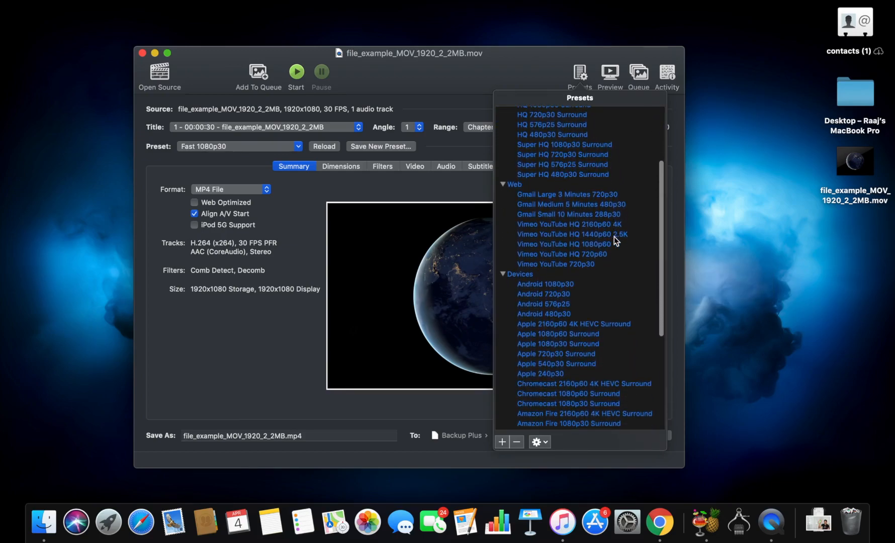
scroll(590, 288, down, 10)
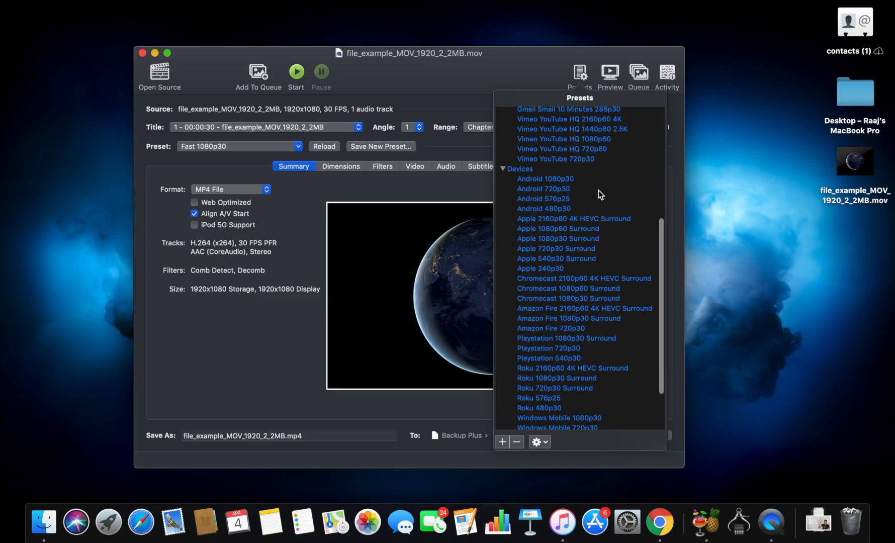
scroll(599, 194, down, 5)
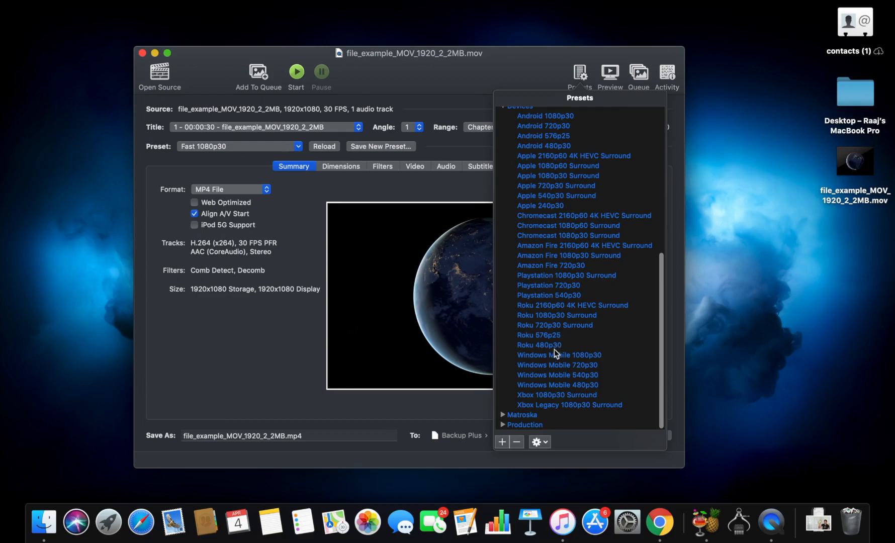
click(503, 425)
scroll(566, 363, down, 3)
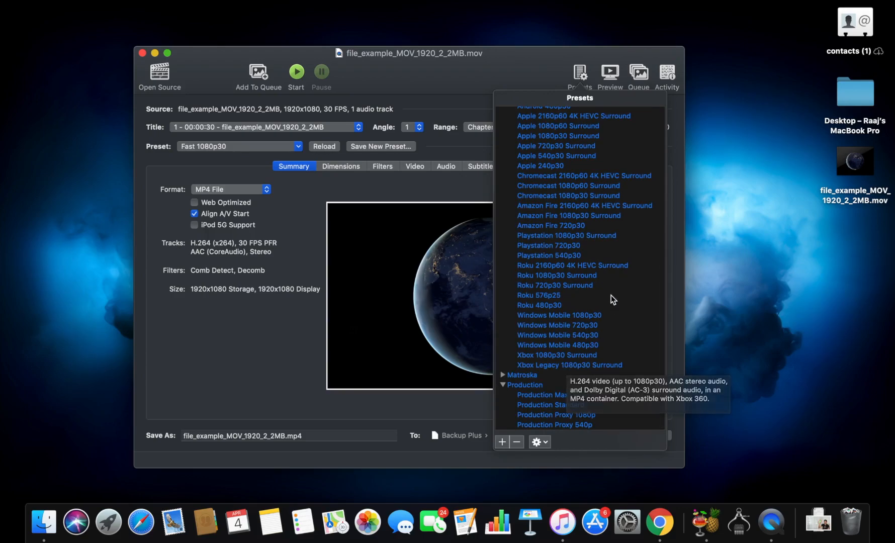
click(503, 385)
scroll(579, 330, up, 15)
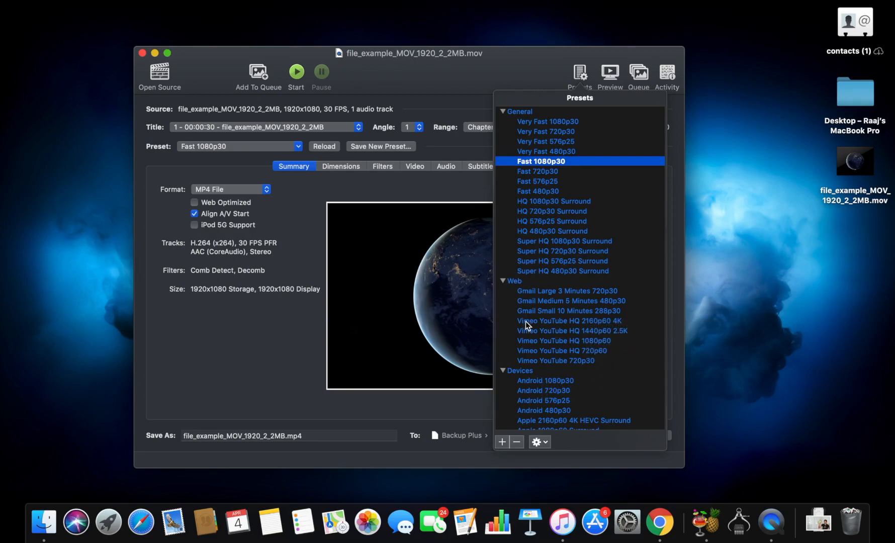
Apply the Vimeo YouTube HQ 2160p60 4K preset and choose MP4 File as the output format
click(585, 323)
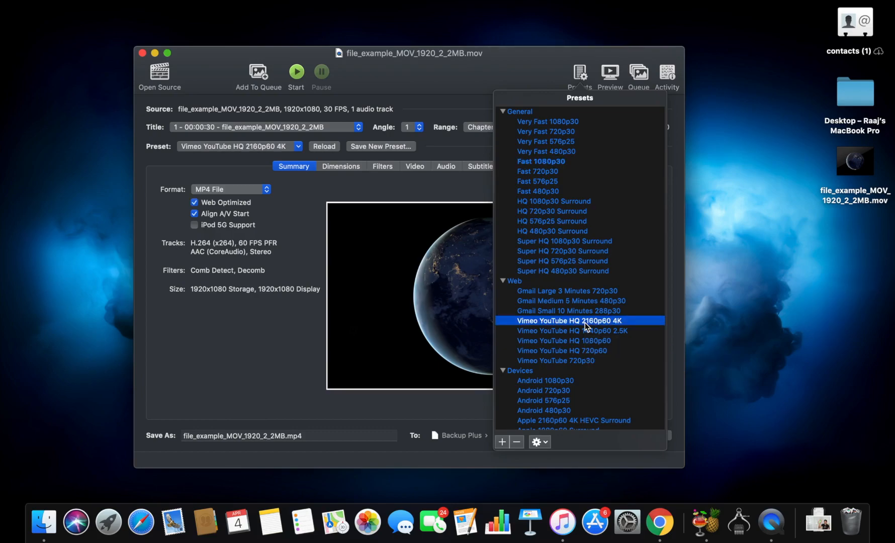
click(579, 77)
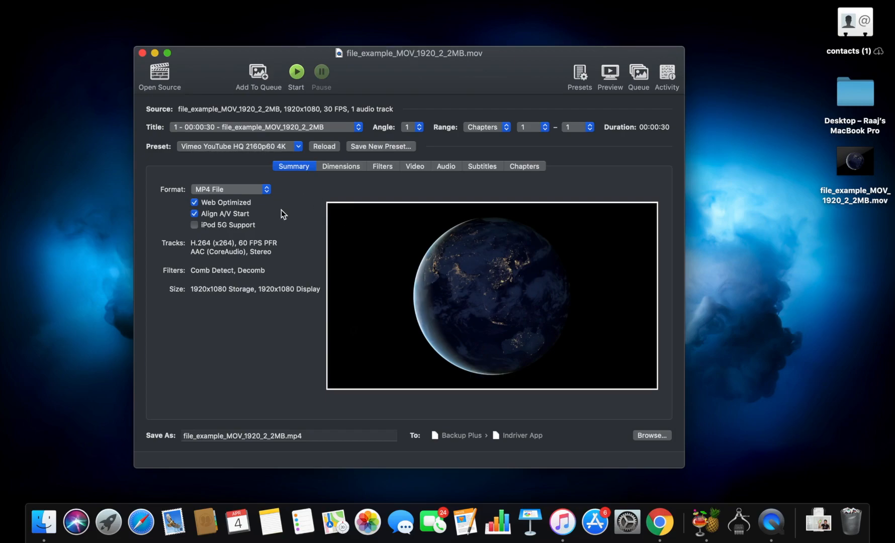
click(259, 192)
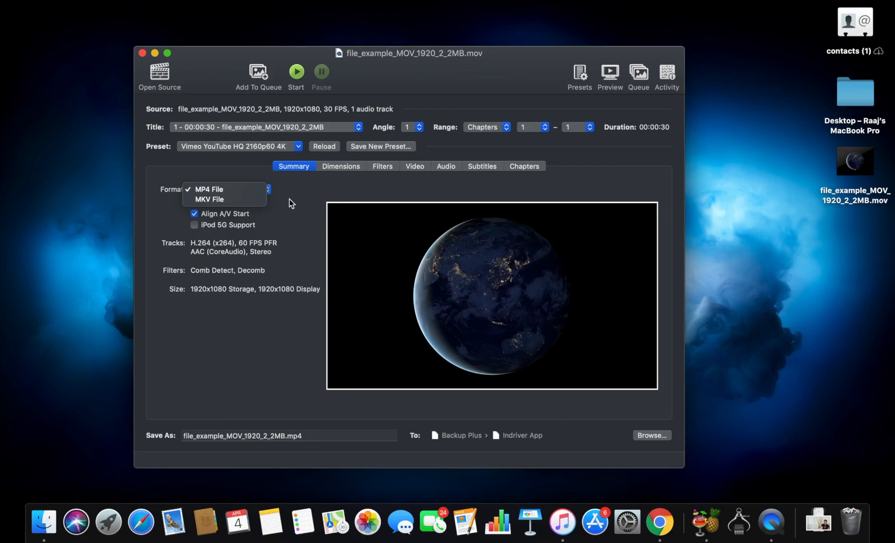
click(225, 190)
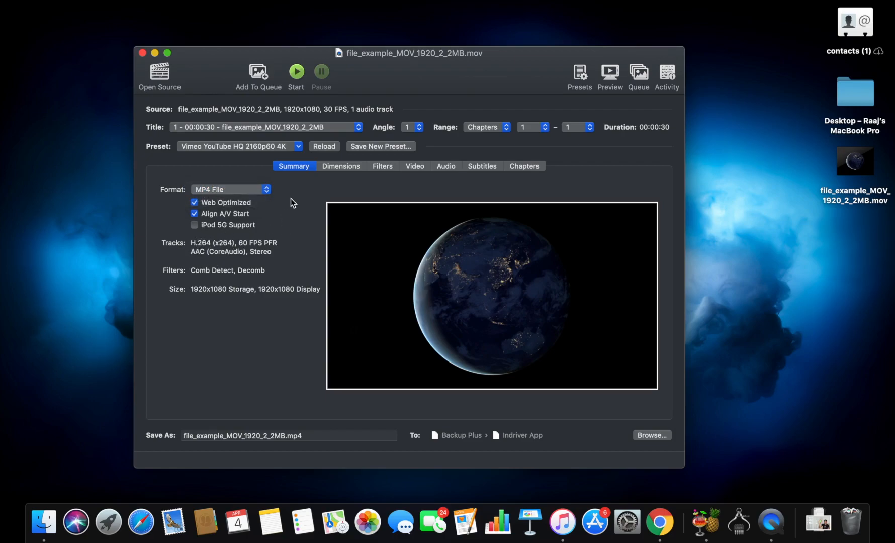
Review the dimensions, filters, video and audio settings, trying Custom cropping before returning it to Automatic
click(344, 165)
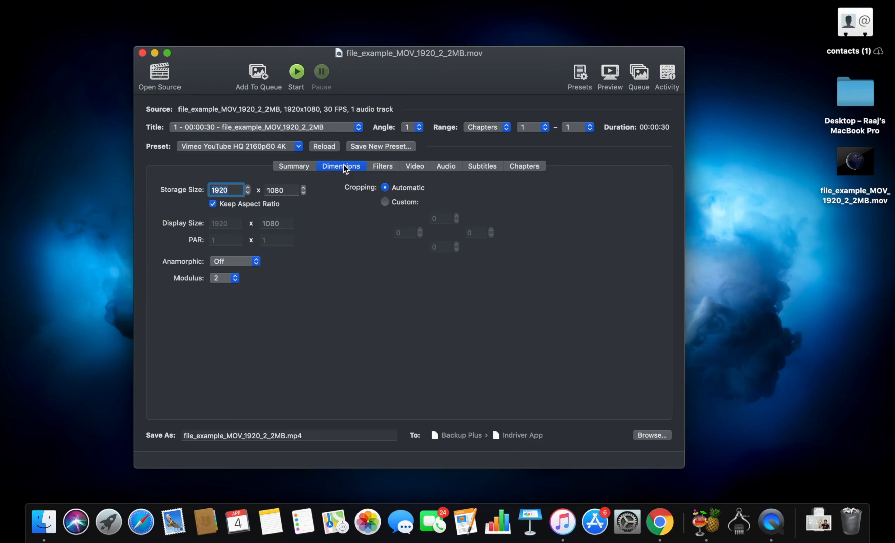
click(385, 202)
click(385, 188)
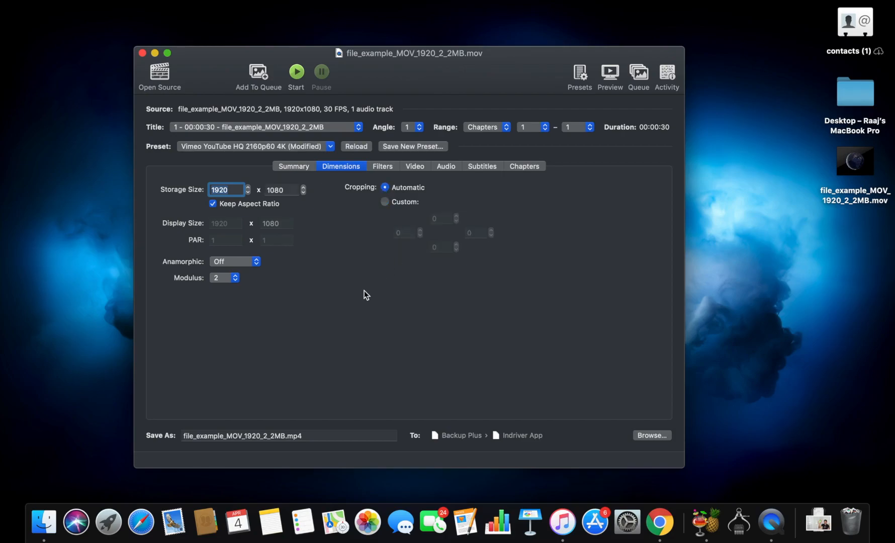
click(381, 168)
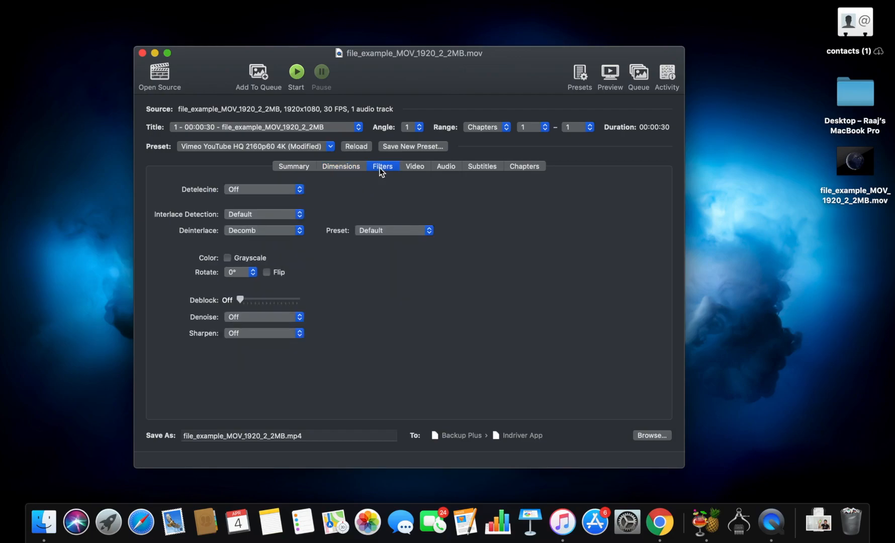
click(415, 167)
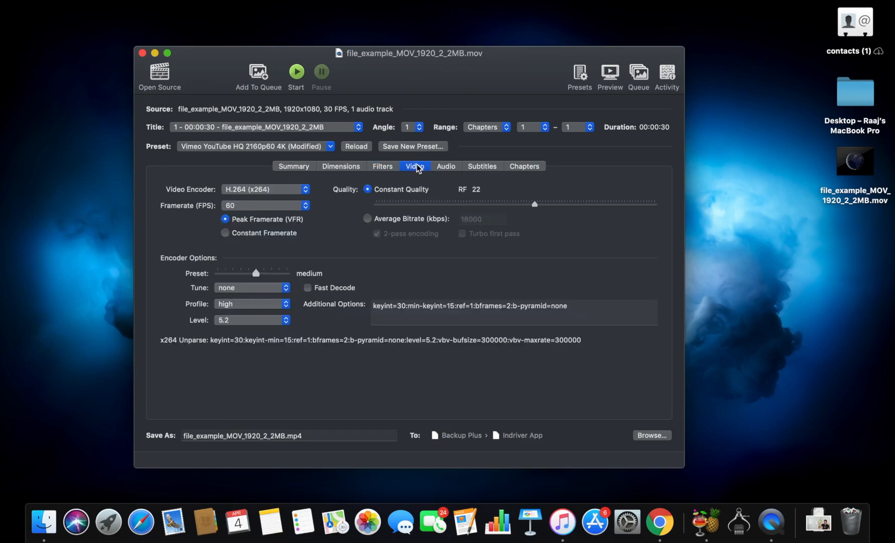
click(447, 168)
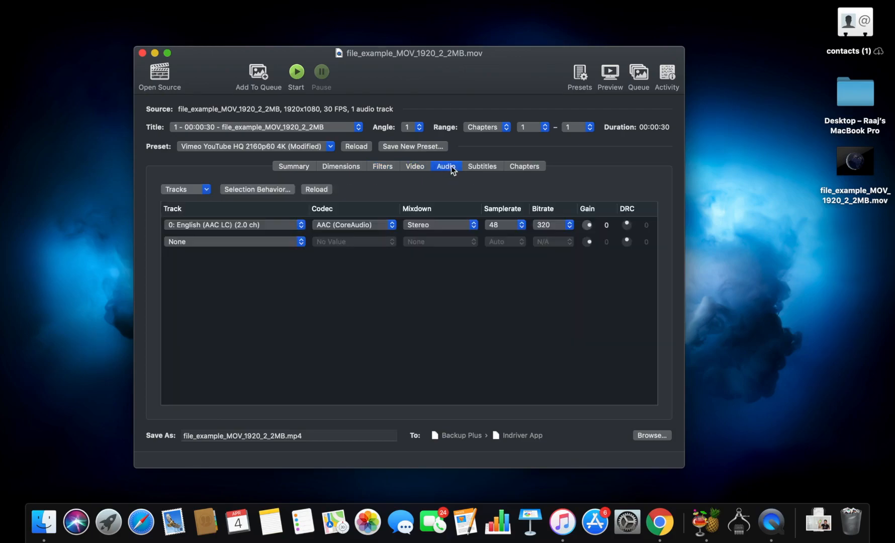
Review the subtitle tracks and chapter markers, and return to the summary of the output settings
click(485, 167)
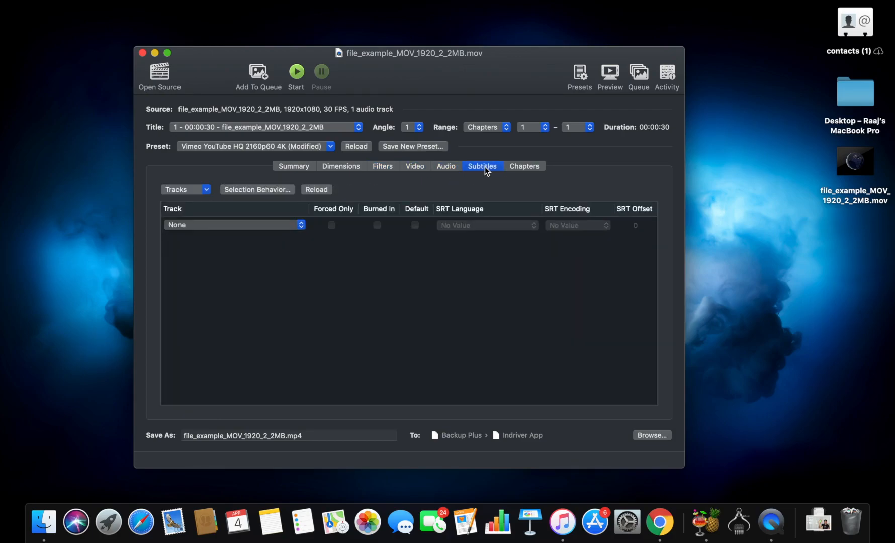
click(533, 165)
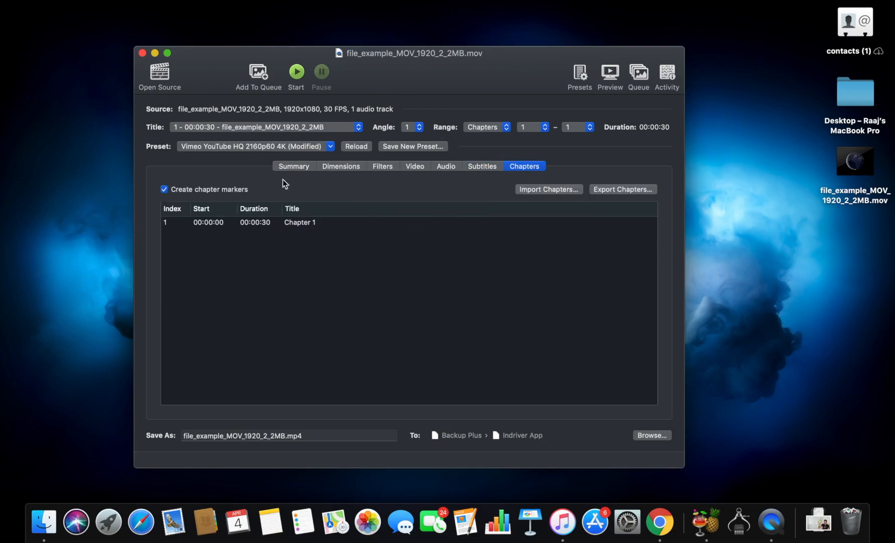
click(290, 168)
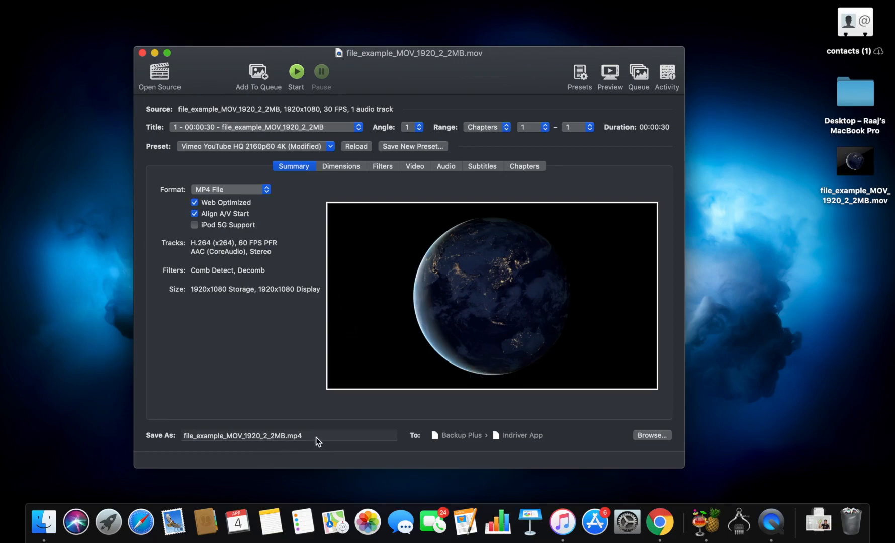
Convert the source to sample_video.mp4 in the Desktop folder and close the conversion window once encoding is done
click(231, 437)
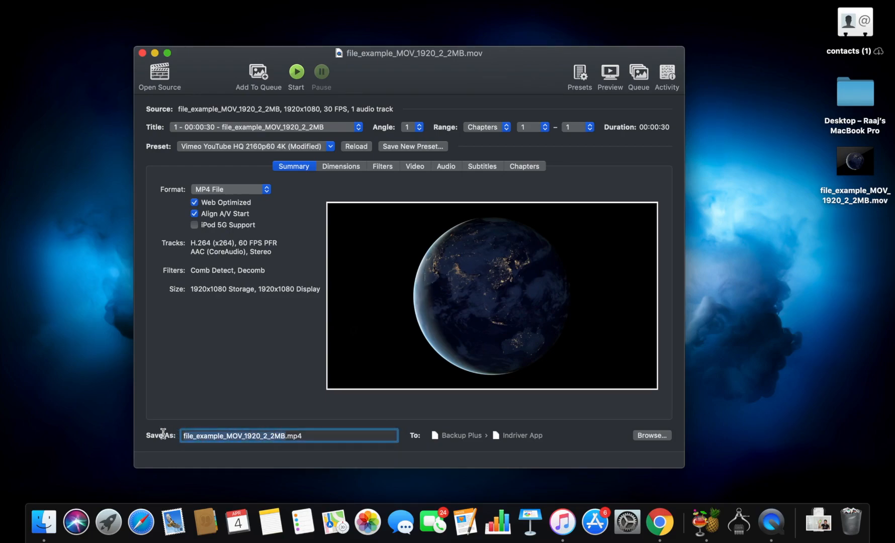
text(sample_video)
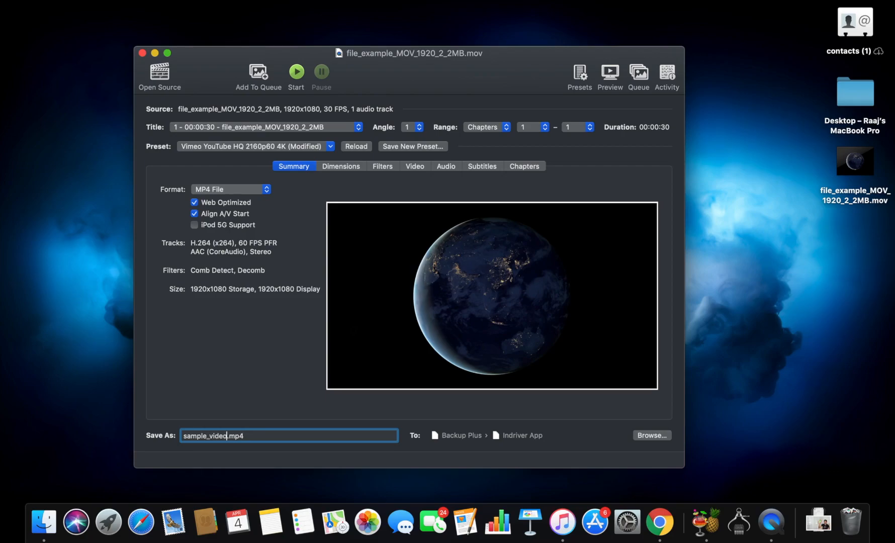
click(650, 437)
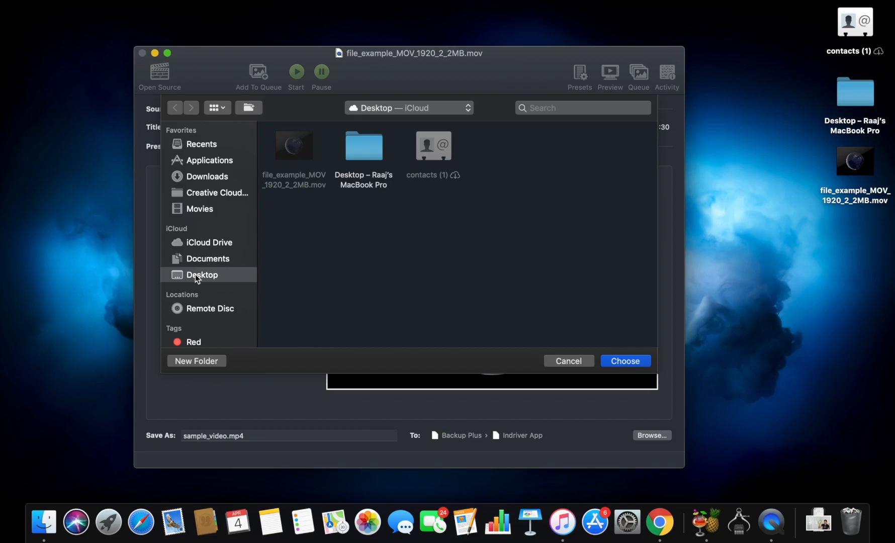
click(623, 361)
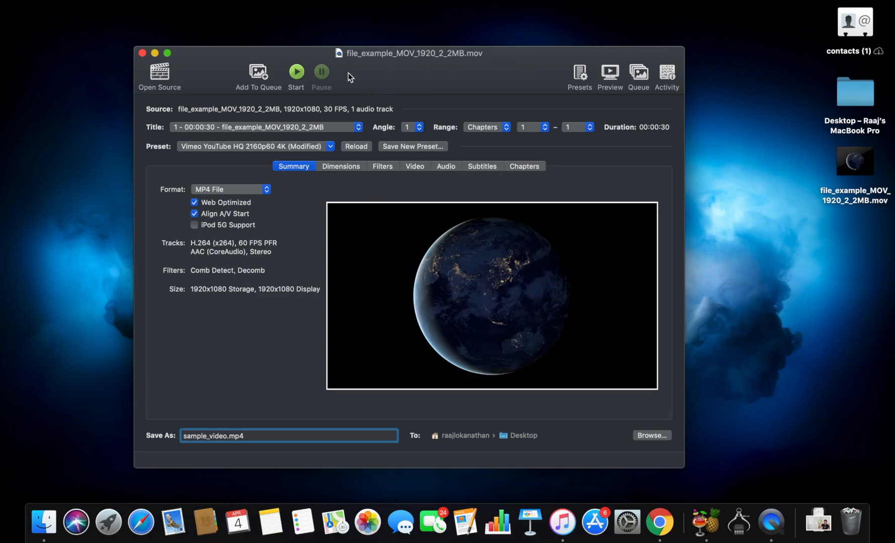
click(301, 71)
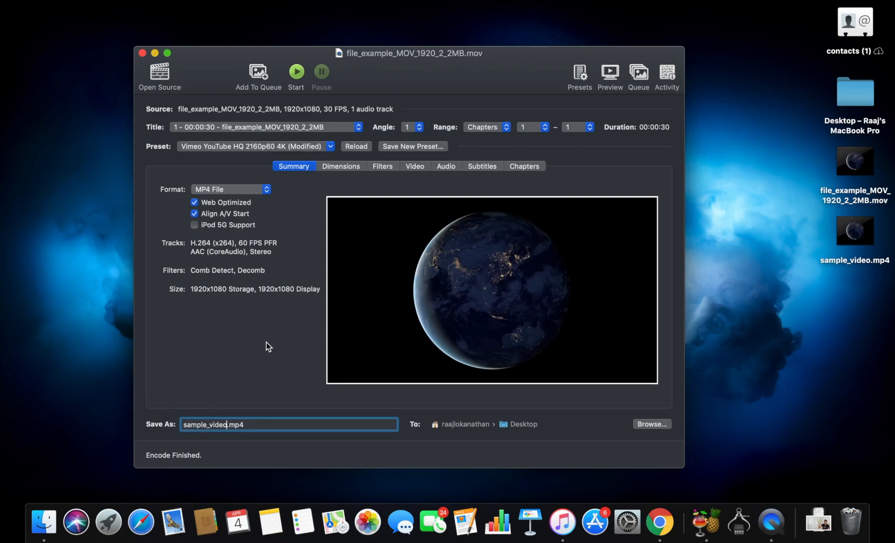
click(143, 53)
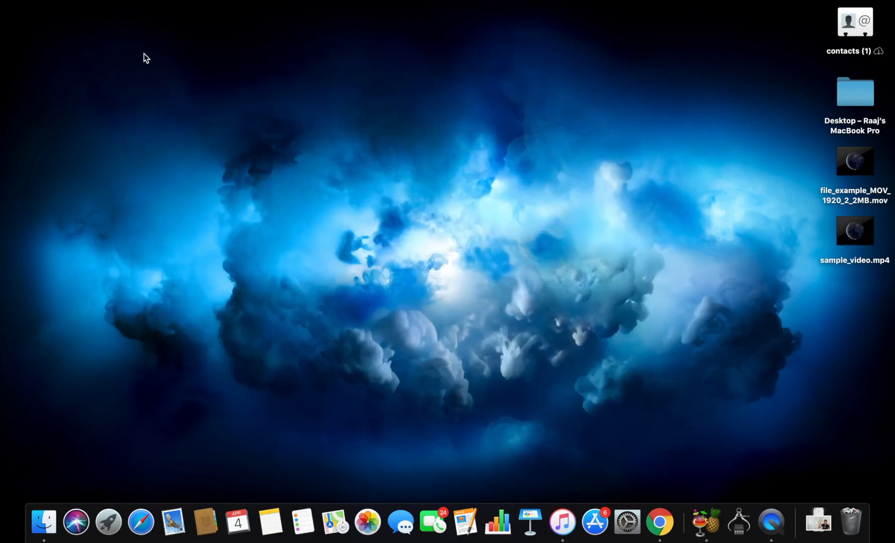
Play the converted sample_video.mp4 from the desktop and pause it about 10 seconds in
click(860, 264)
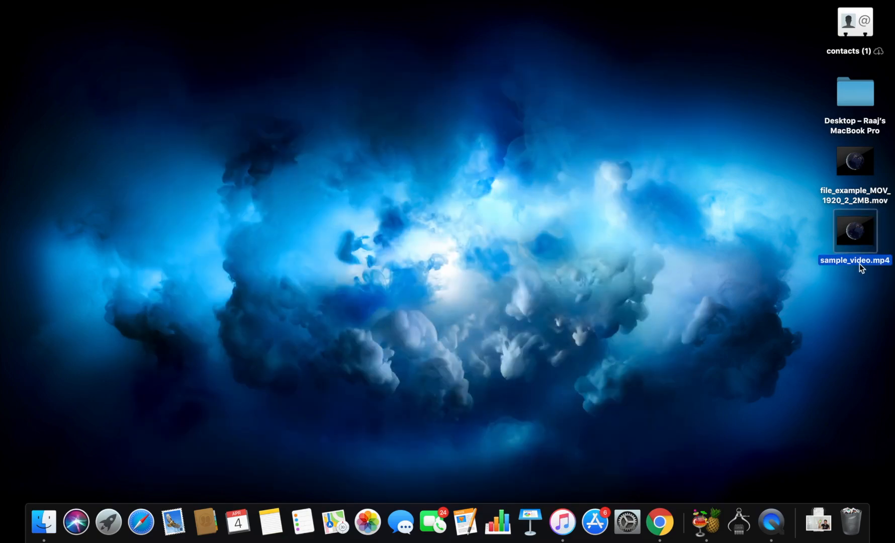
double_click(859, 263)
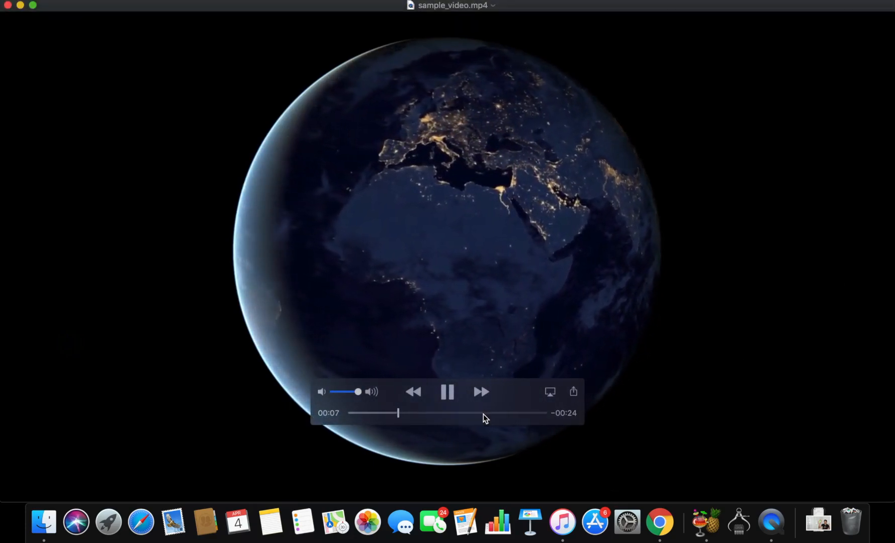
click(448, 392)
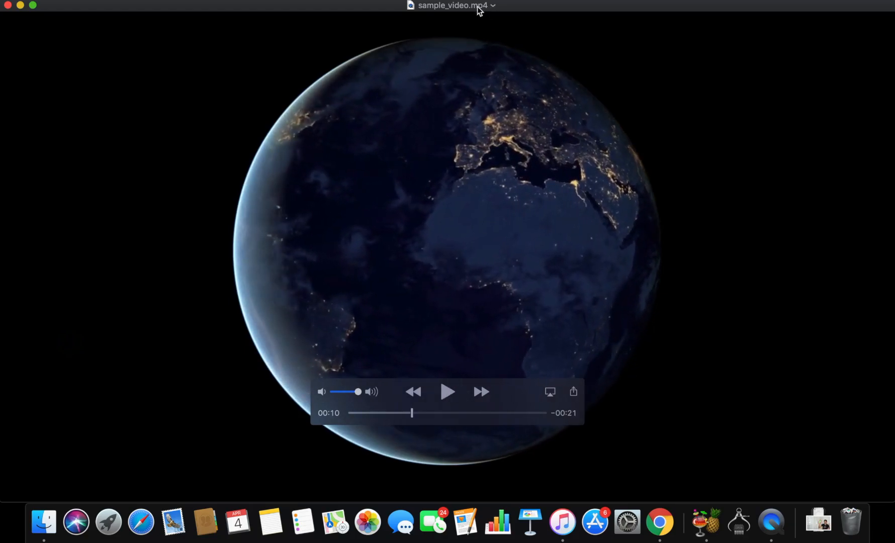